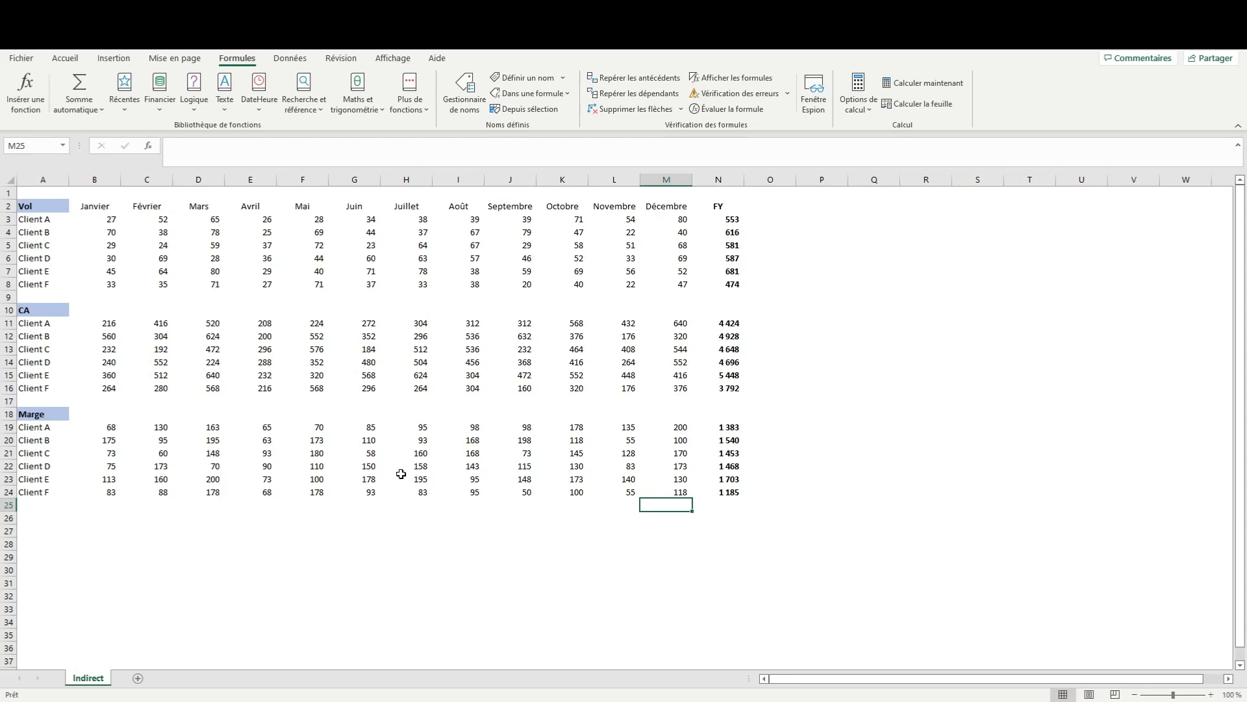
Total the six clients' December margins in cell M25 with =SOMME(M19:M24), and check the formula's range.
type("=som")
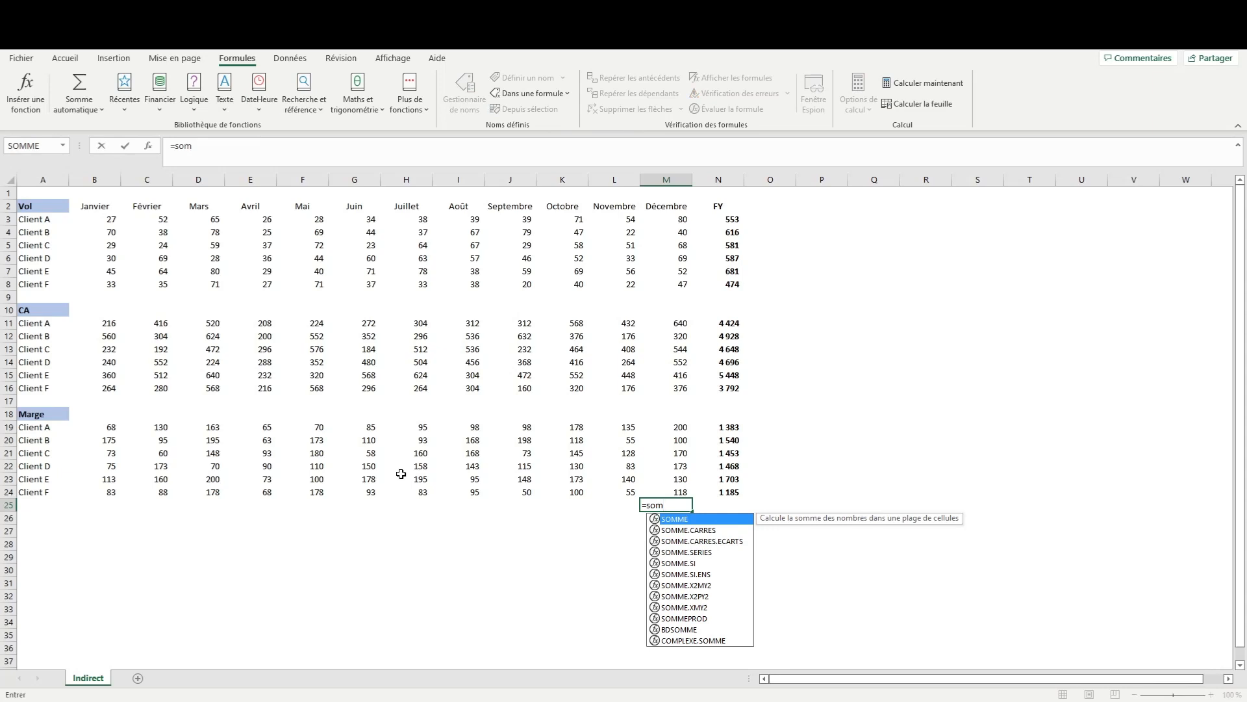
type("me")
key("Escape")
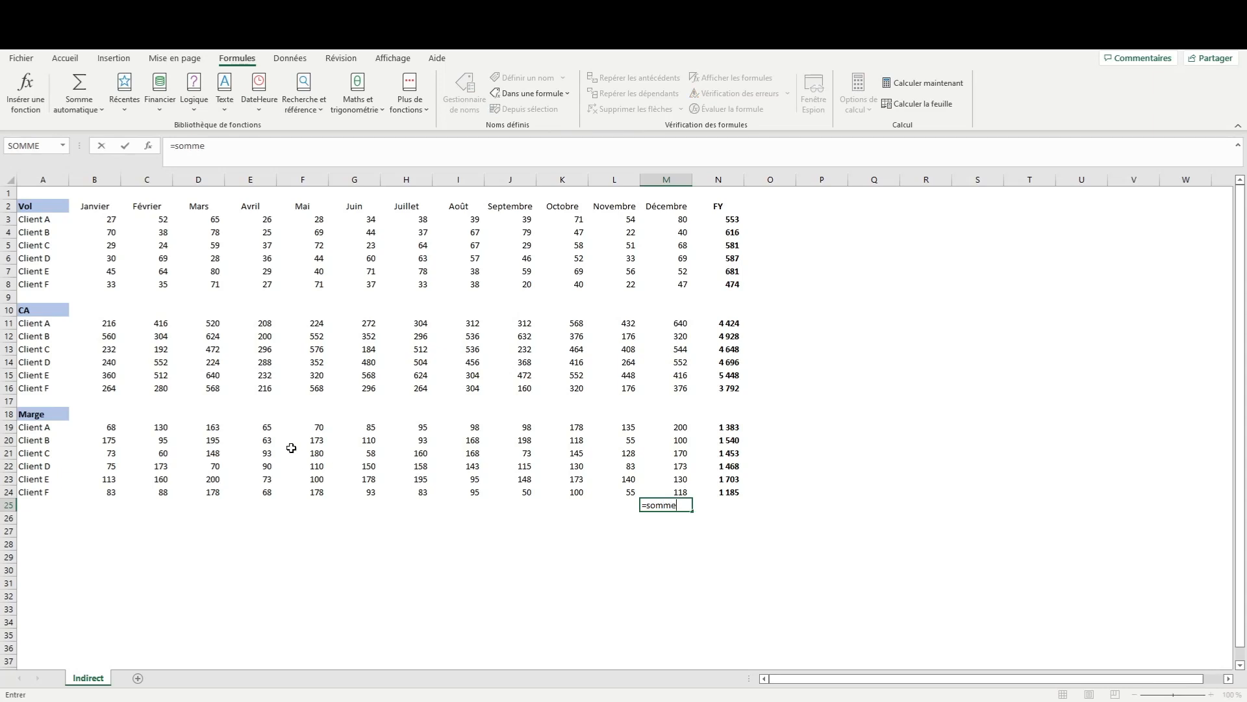
left_click_drag(47, 211, 739, 288)
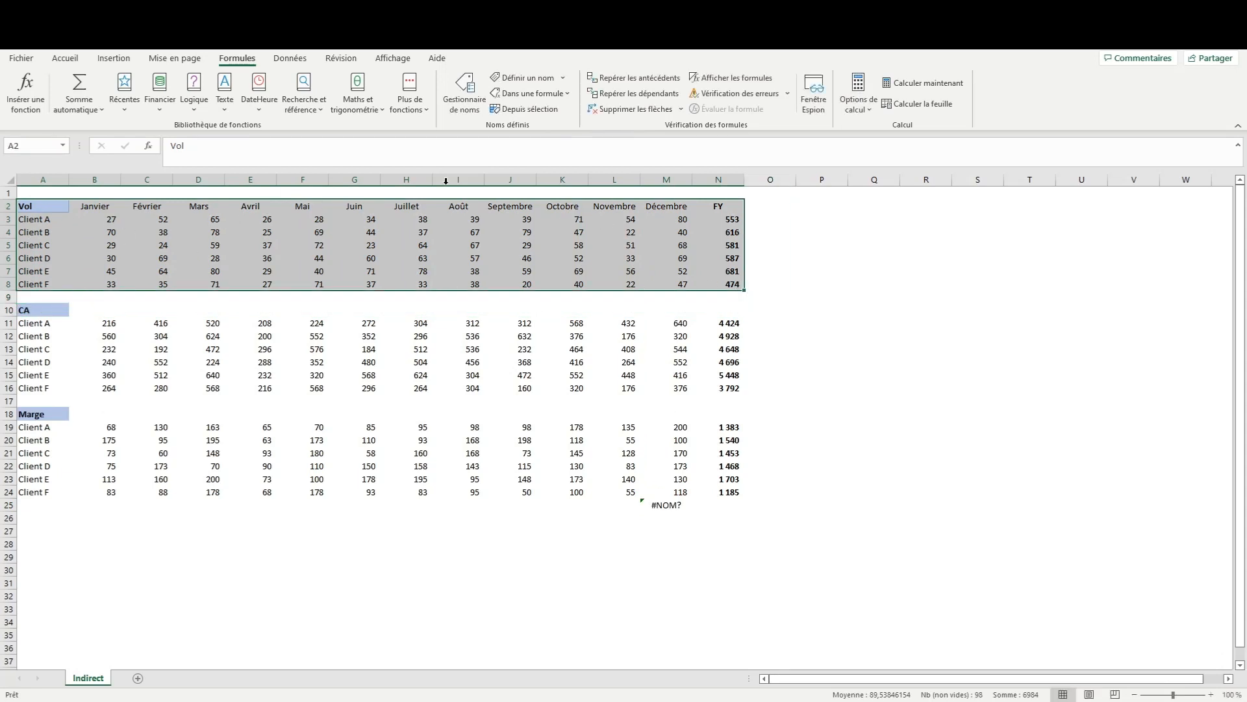
left_click_drag(33, 311, 715, 398)
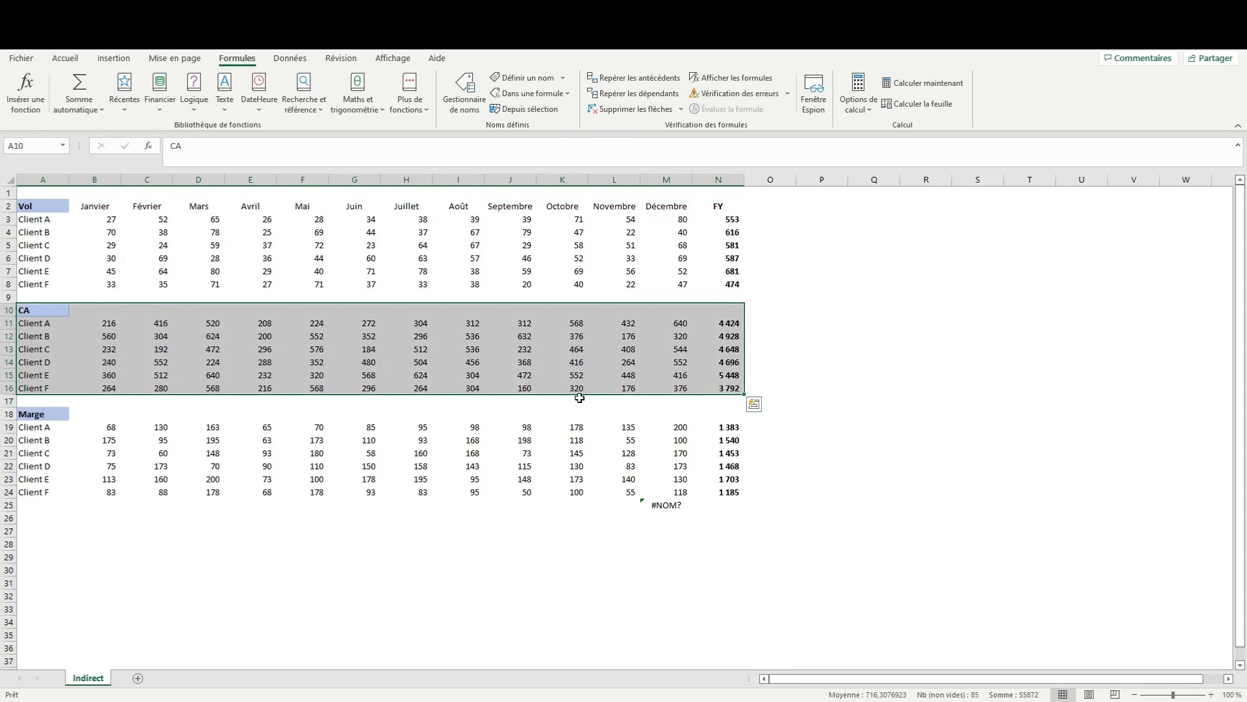
left_click_drag(42, 414, 701, 491)
left_click(661, 507)
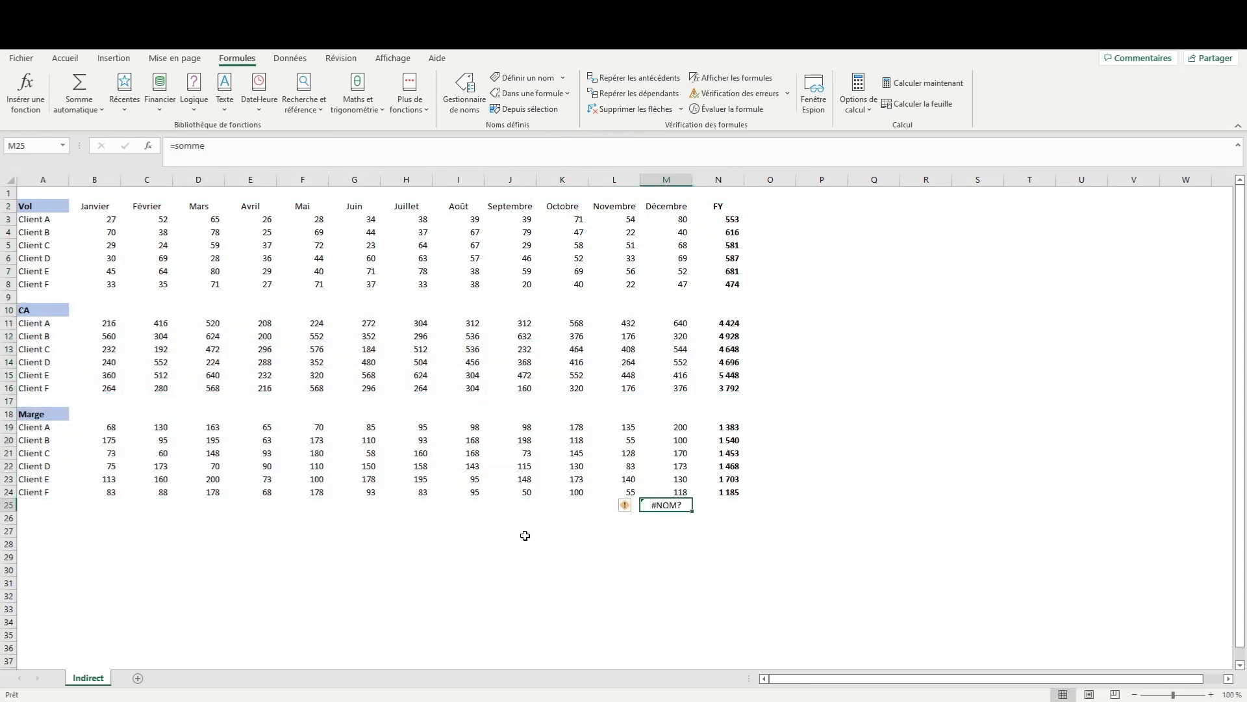
key("F2")
type("(")
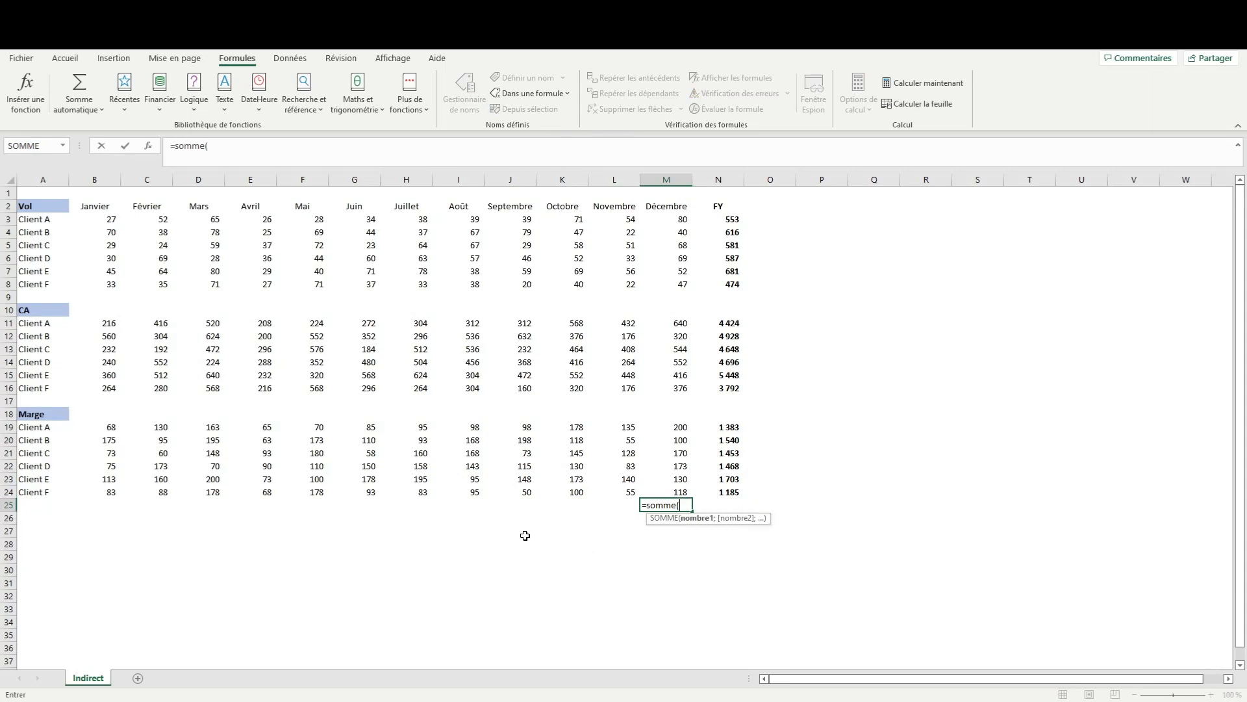
left_click_drag(674, 427, 679, 494)
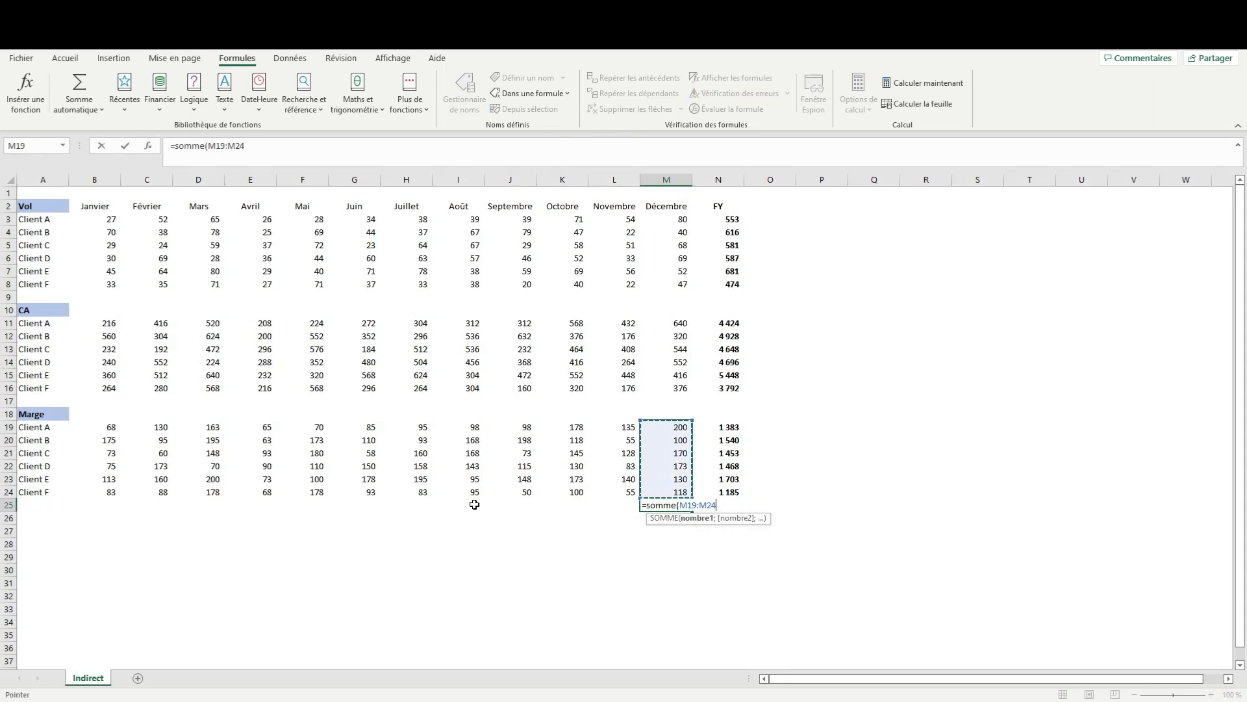
key("Return")
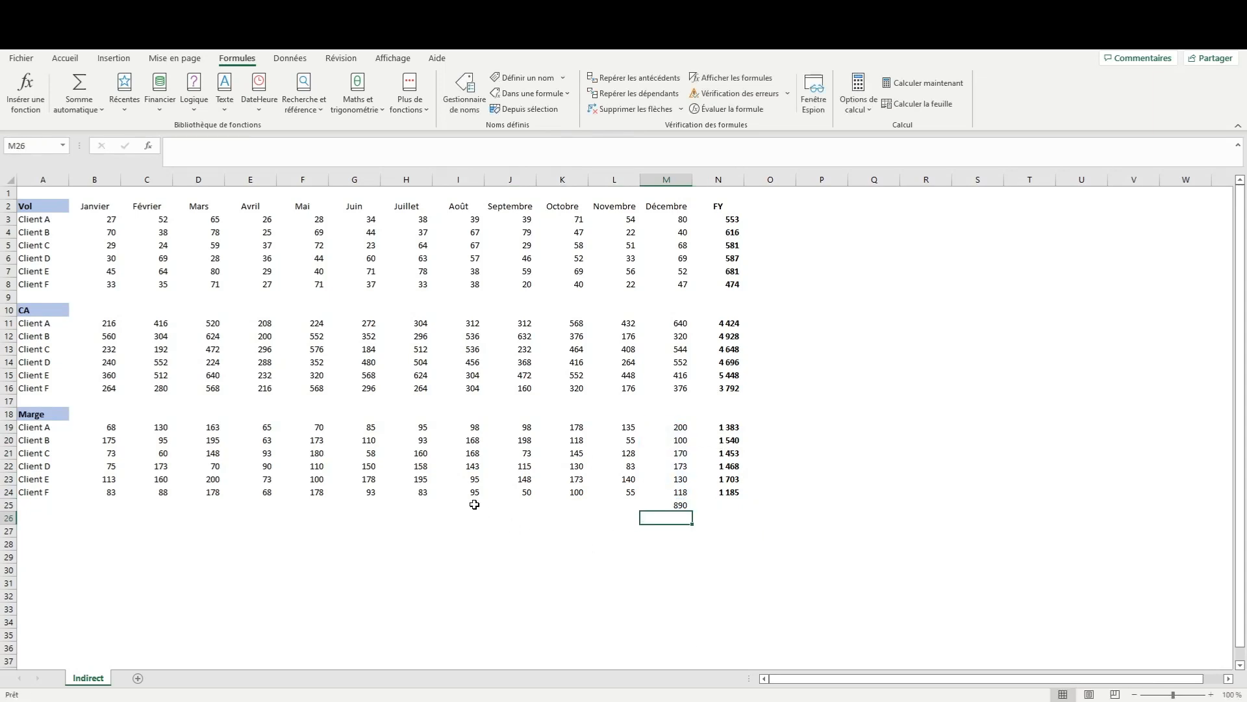
left_click(659, 507)
key("F2")
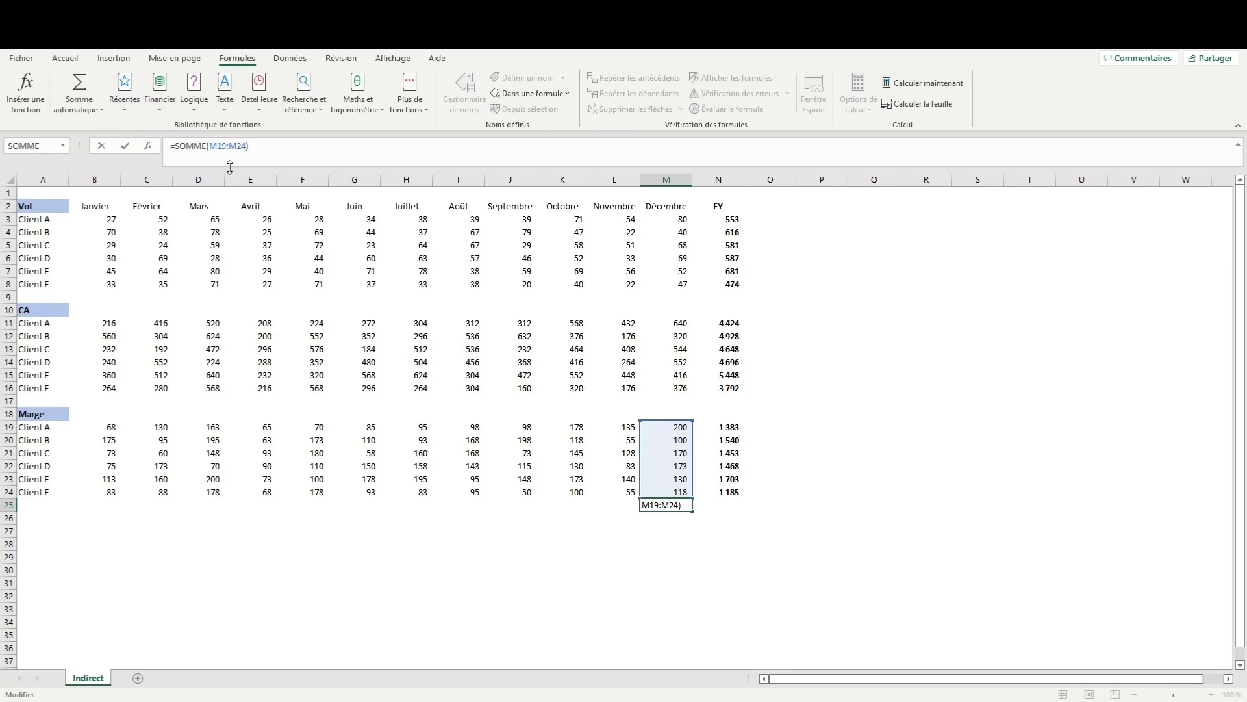
key("ctrl+Return")
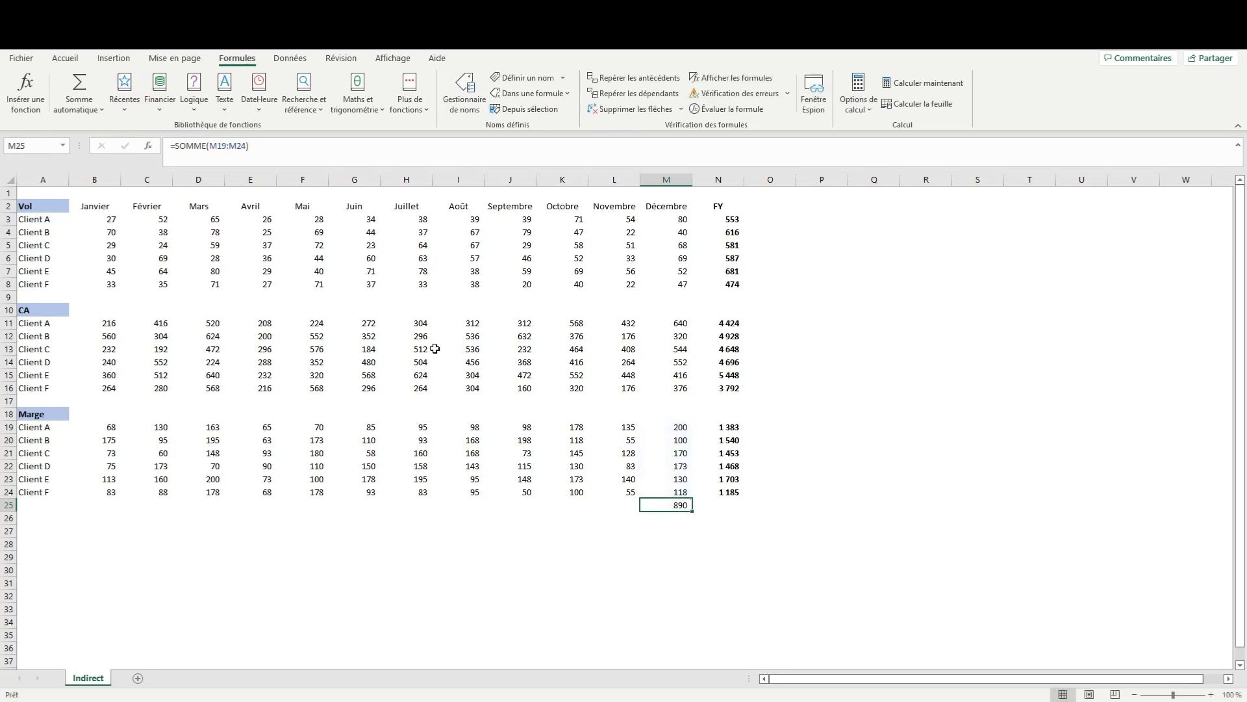
Define the name Marge_P12 for the December margin cells M19:M24, with its scope limited to the Indirect sheet.
left_click_drag(673, 432, 681, 492)
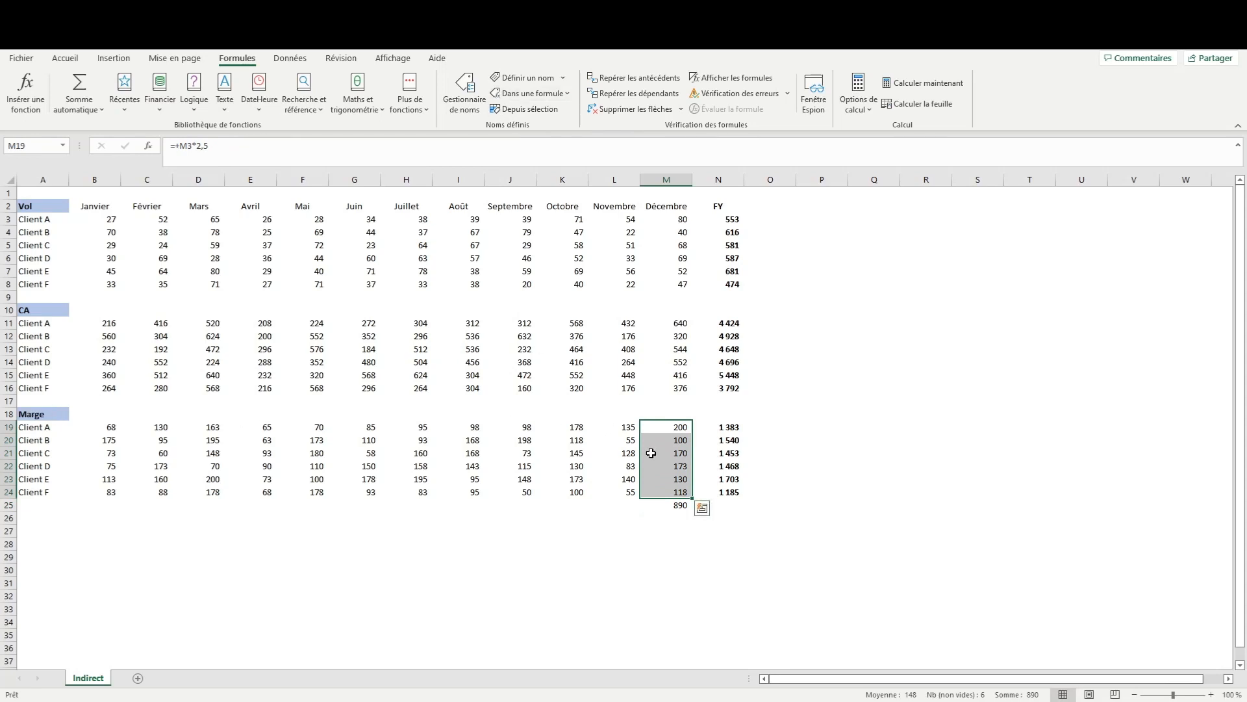
left_click(513, 79)
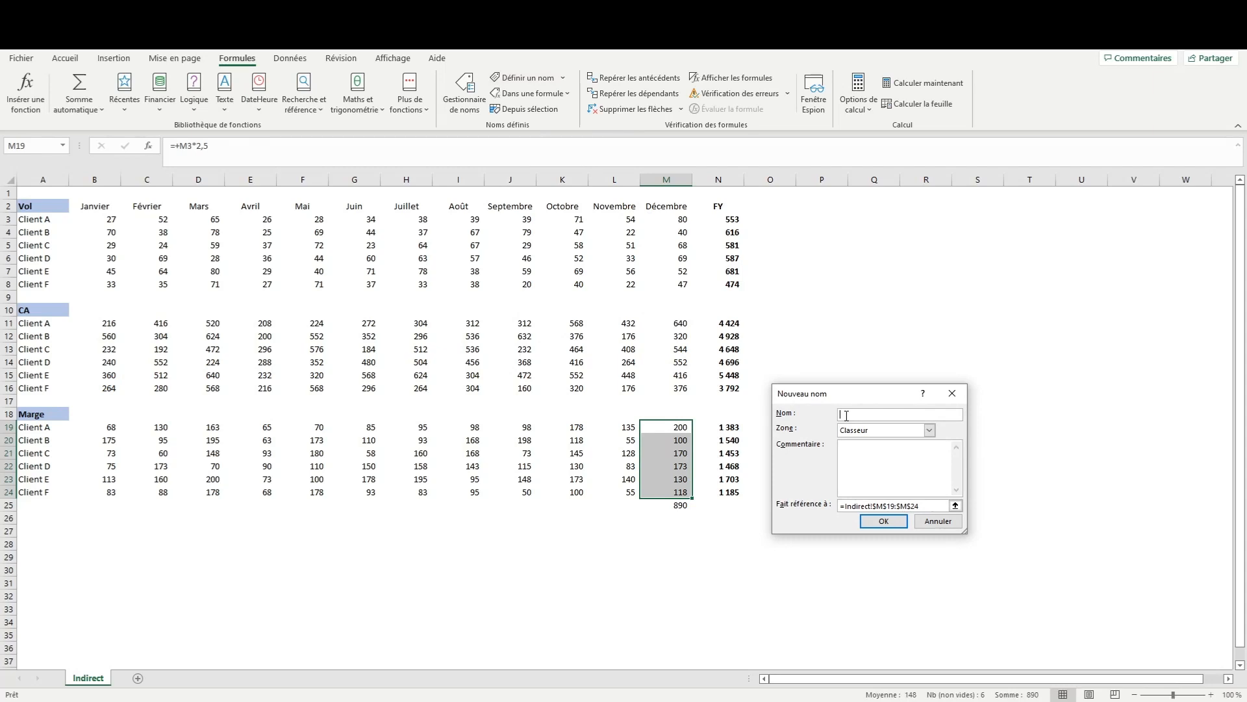
type("Marge_P12")
left_click(859, 431)
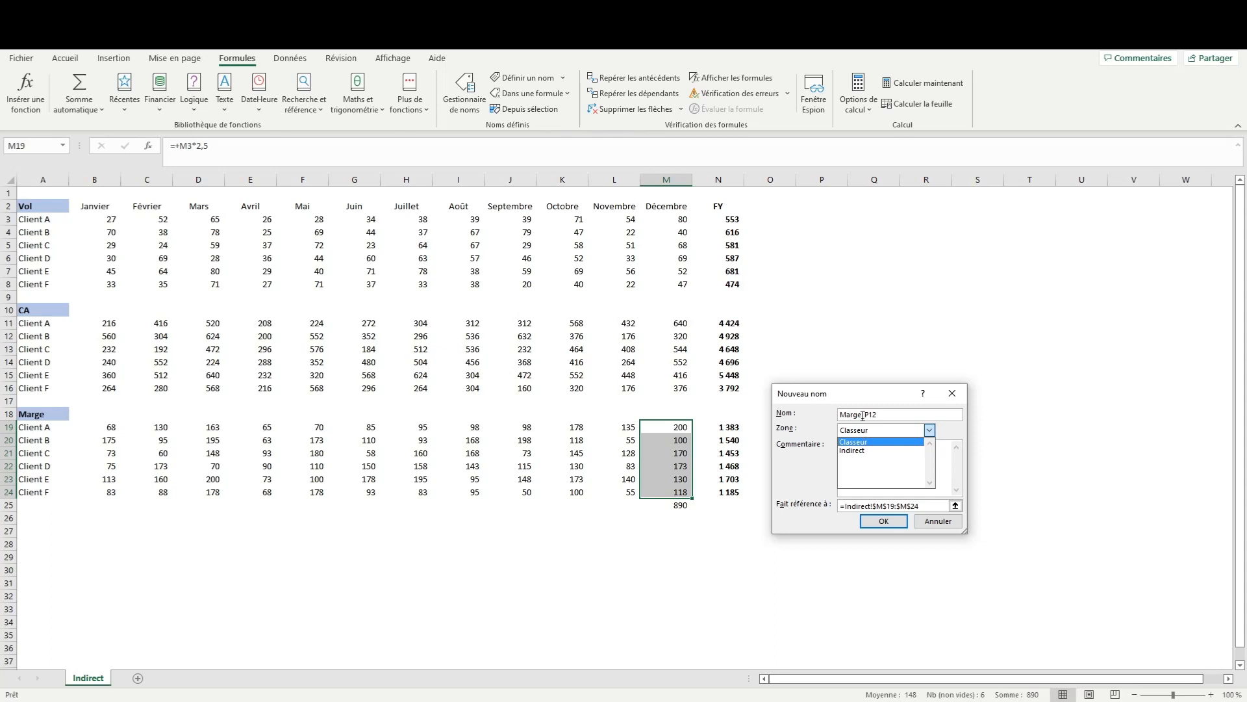
left_click(860, 452)
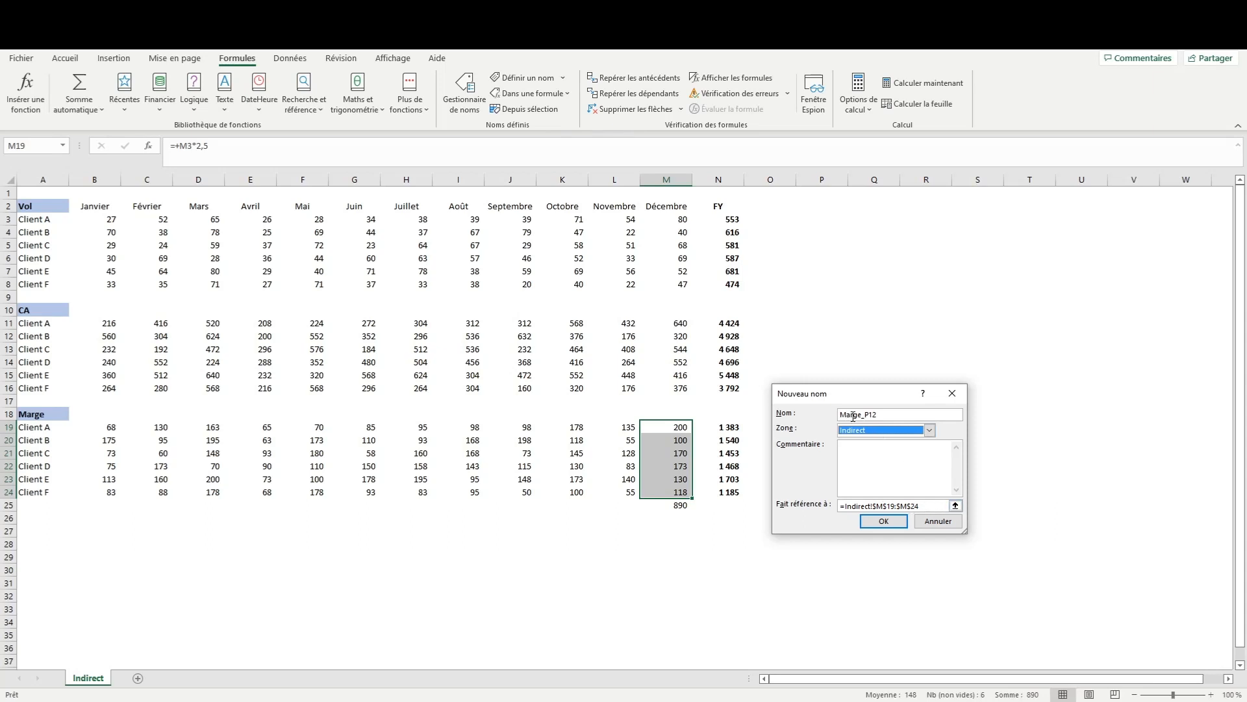
left_click(955, 505)
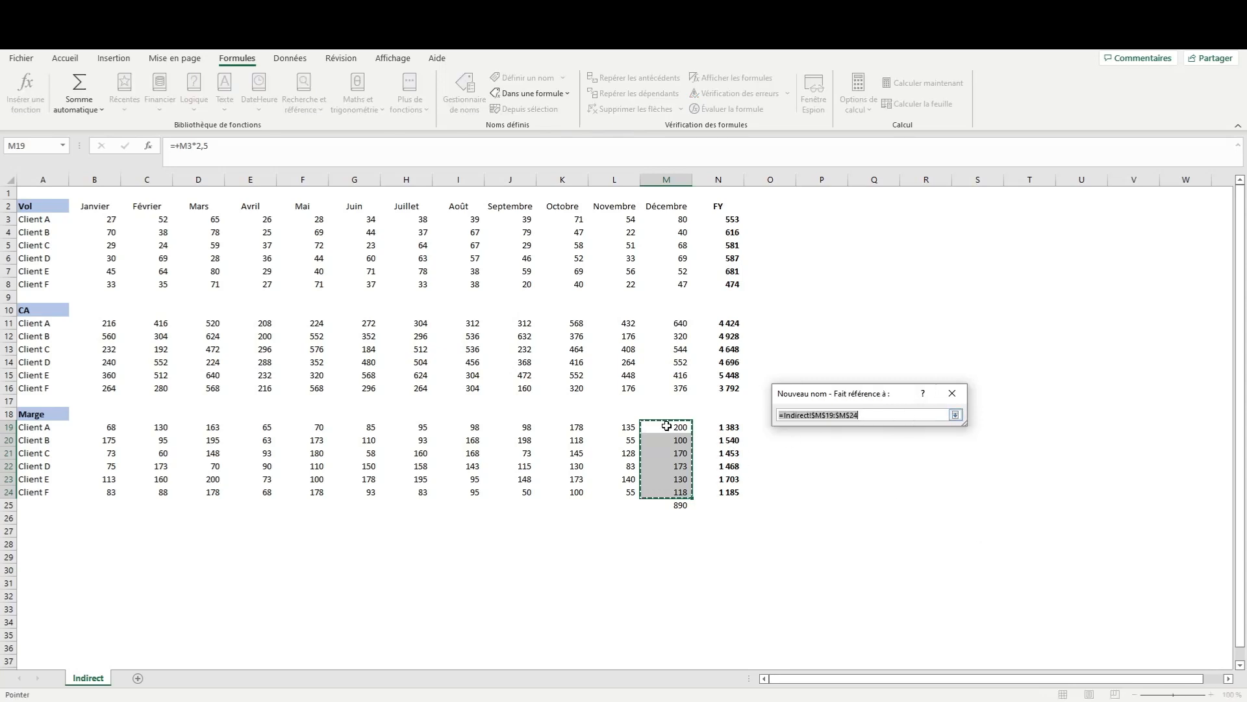
left_click(905, 417)
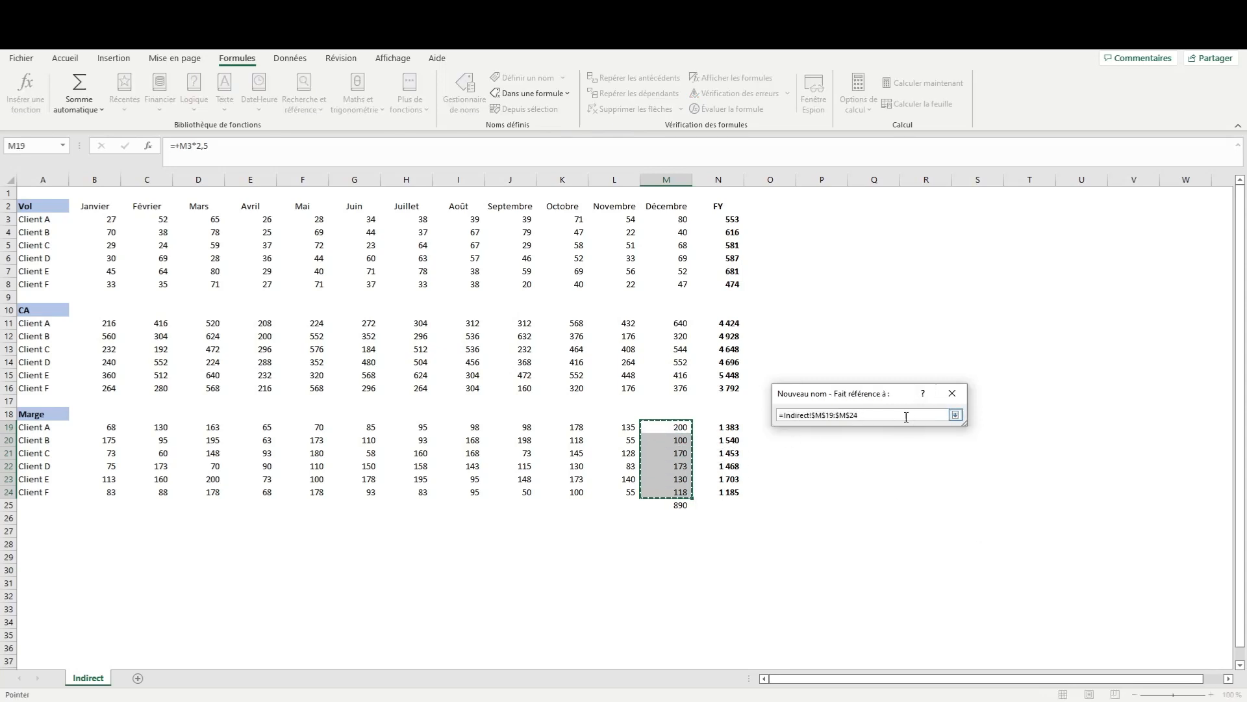
left_click(955, 414)
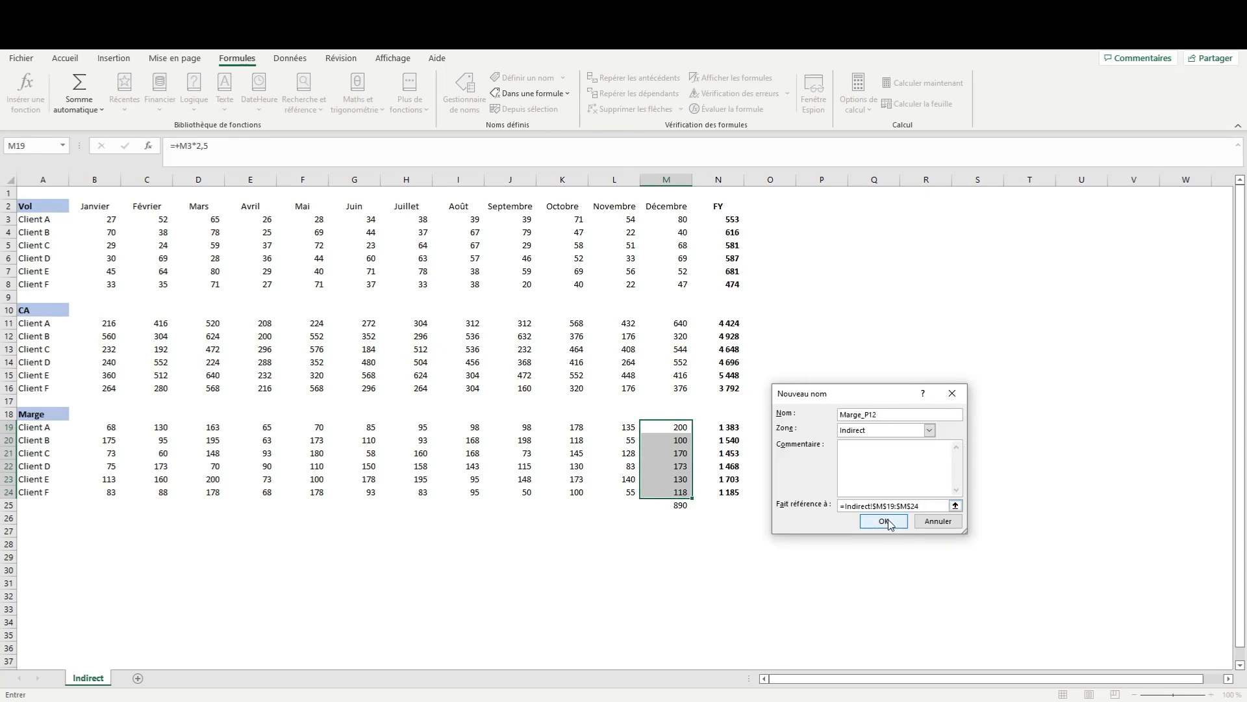
left_click(929, 431)
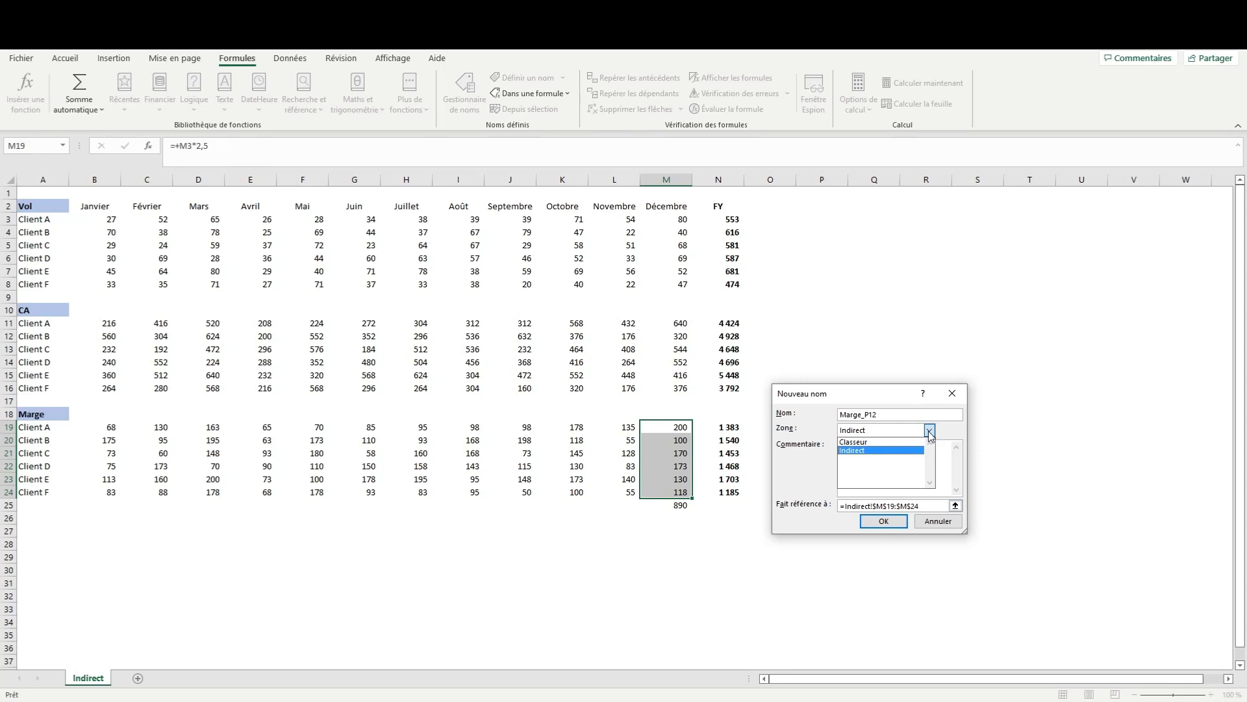
left_click(871, 450)
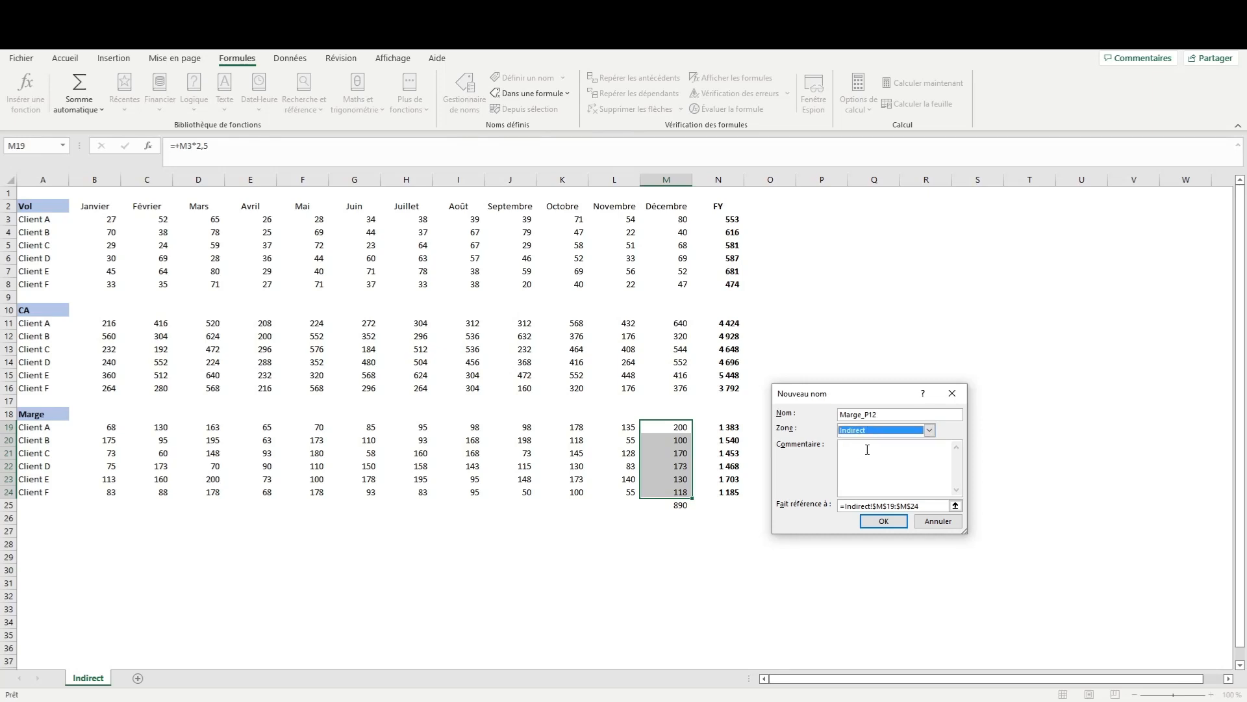
left_click(879, 522)
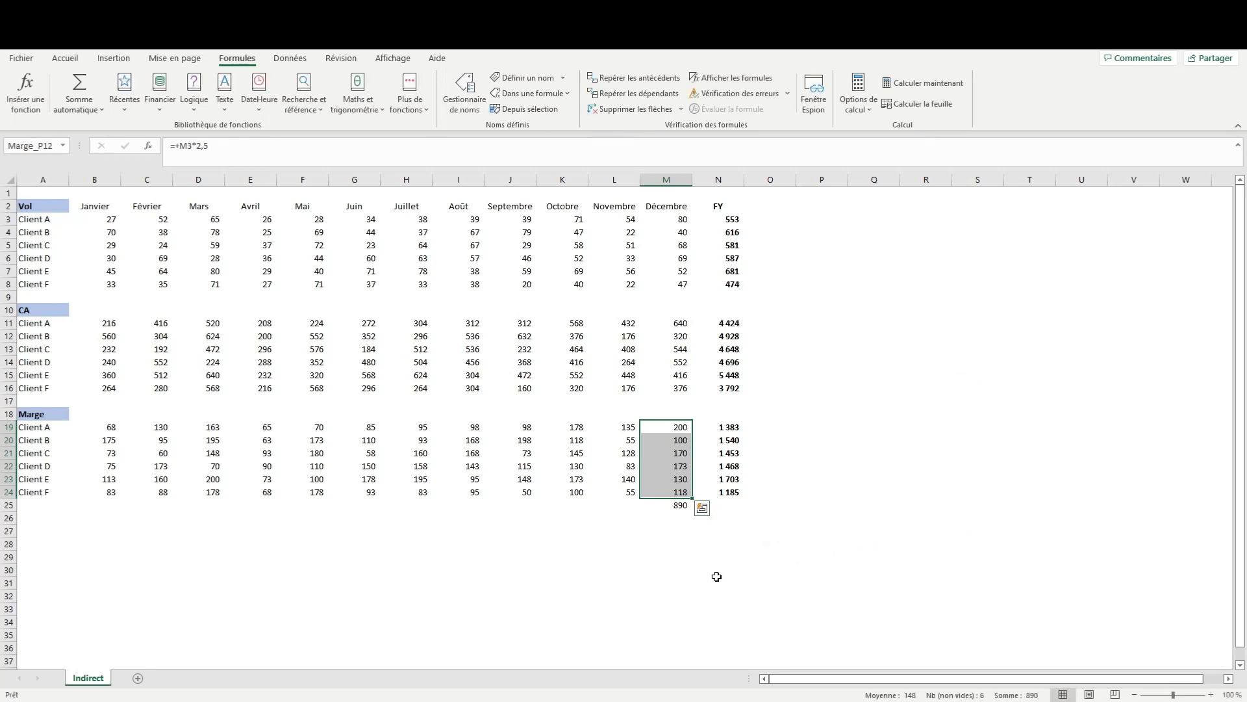
Replace the formula in M25 with =SOMME(Marge_P12) so the December margin total uses the named range.
left_click(689, 508)
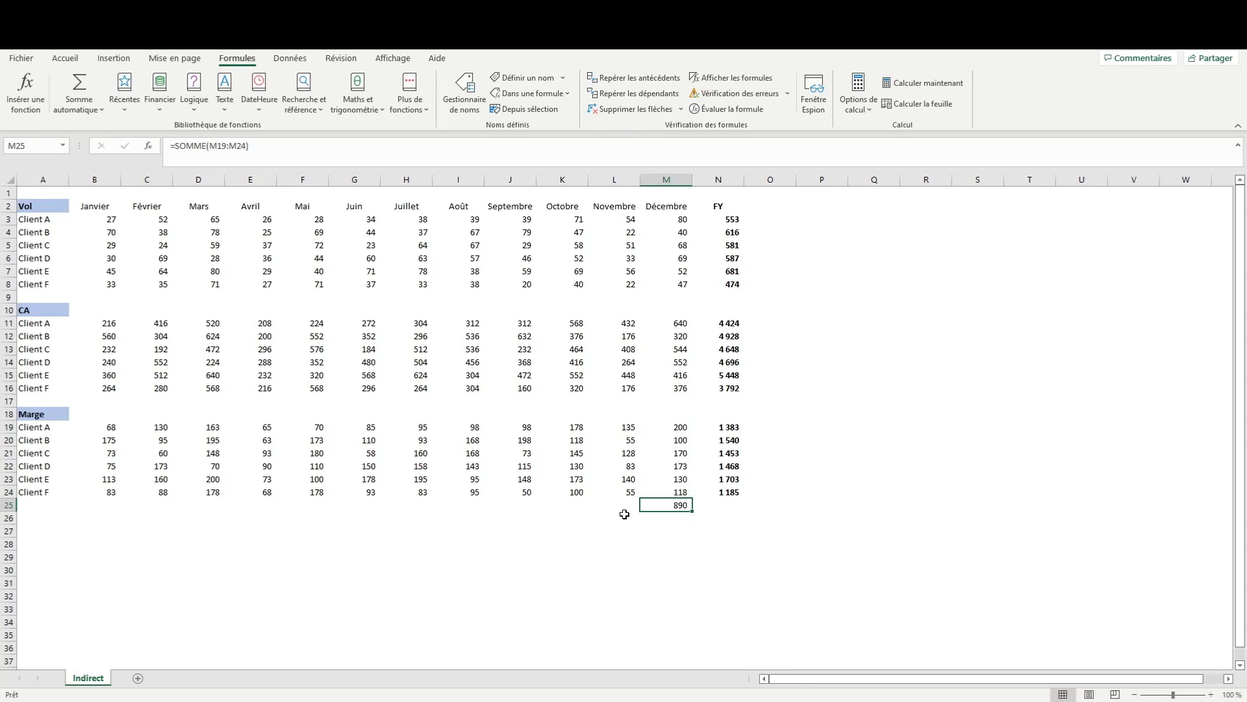
key("F2")
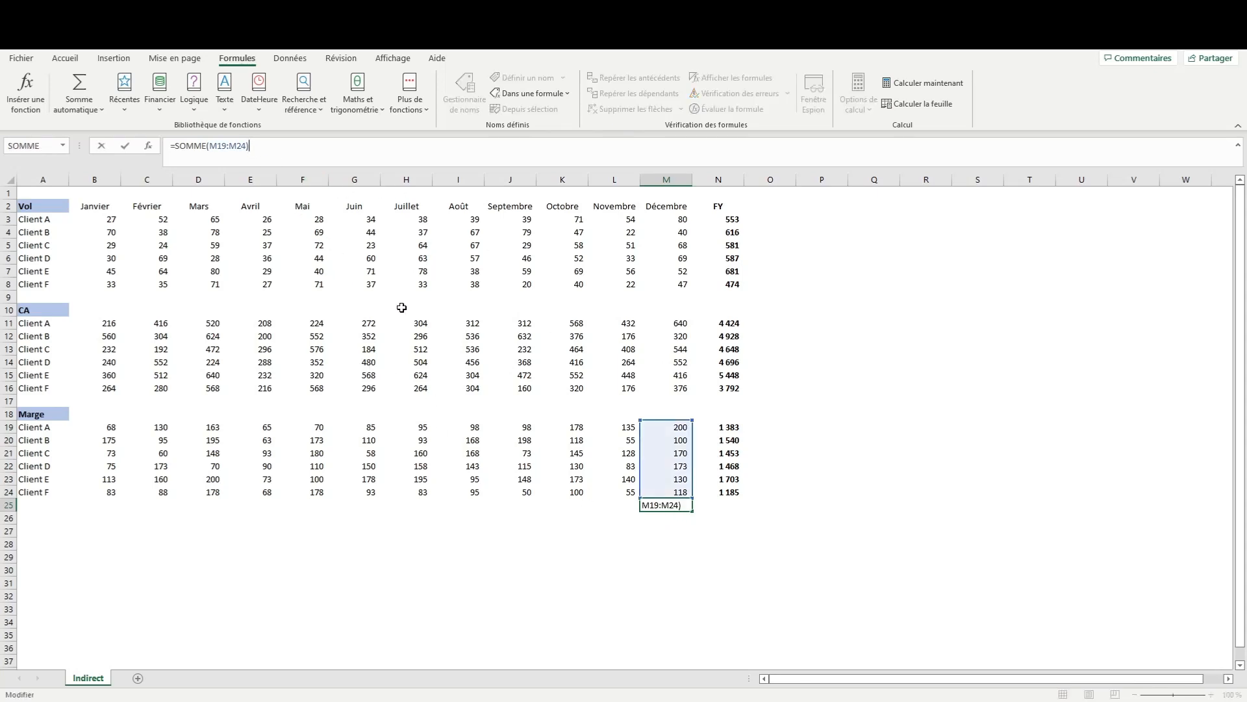
key("Escape")
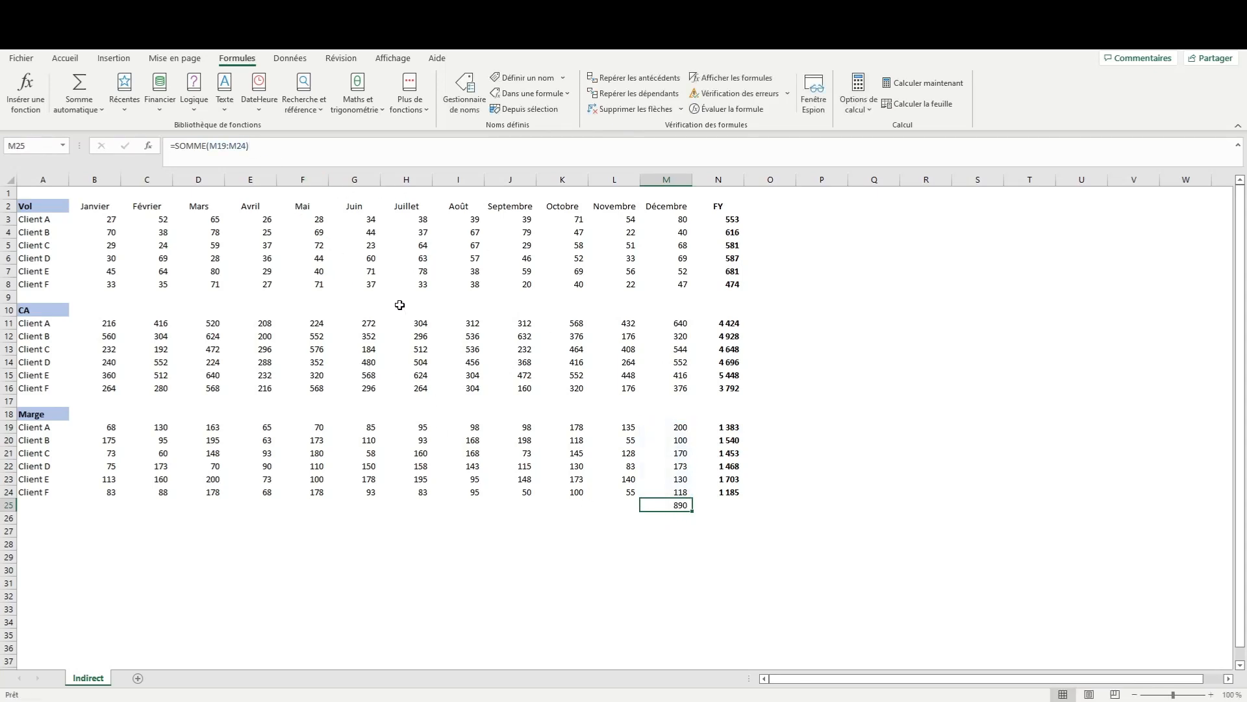
type("=somme(")
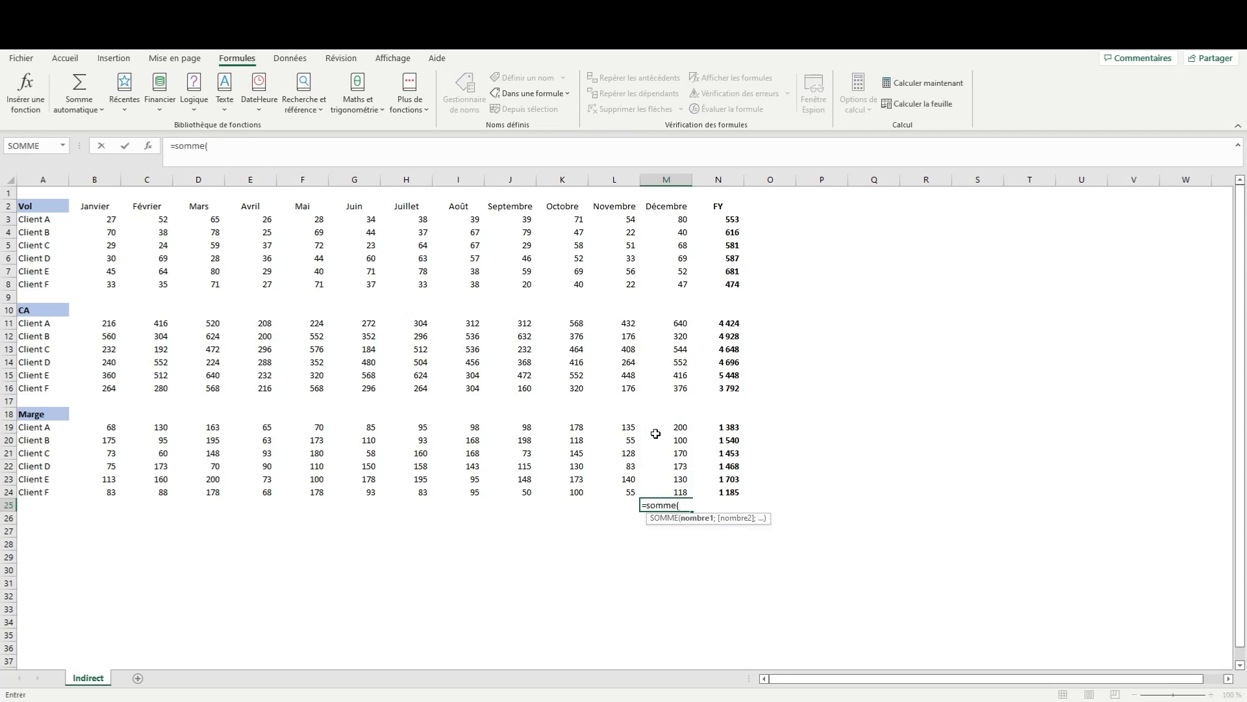
left_click_drag(656, 433, 669, 492)
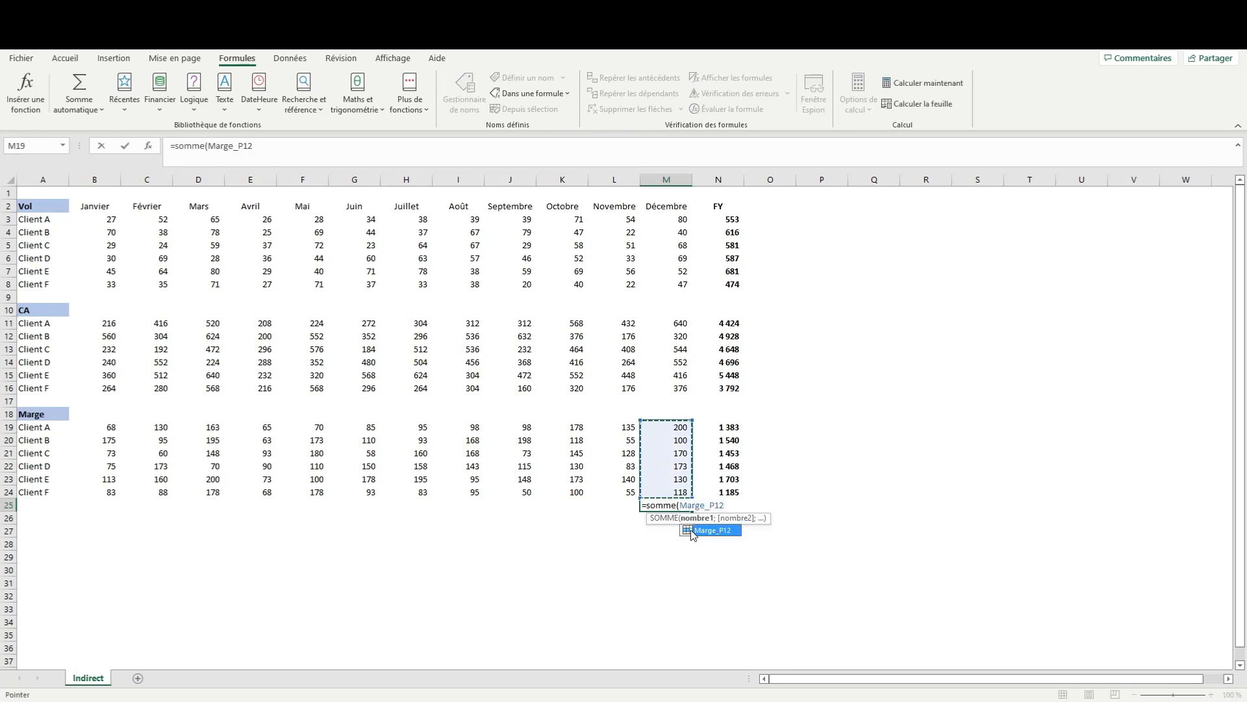
left_click_drag(657, 434, 661, 478)
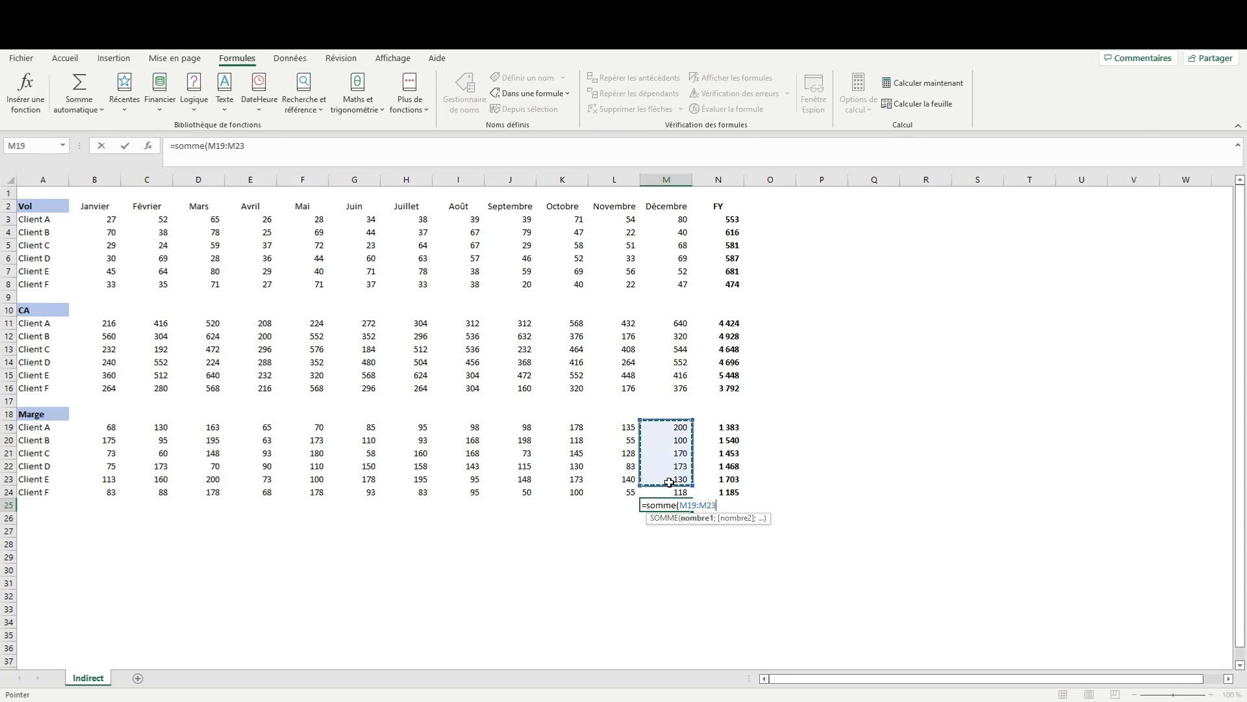
mouse_move(662, 431)
left_mouse_down()
mouse_move(669, 487)
mouse_move(668, 431)
left_mouse_up()
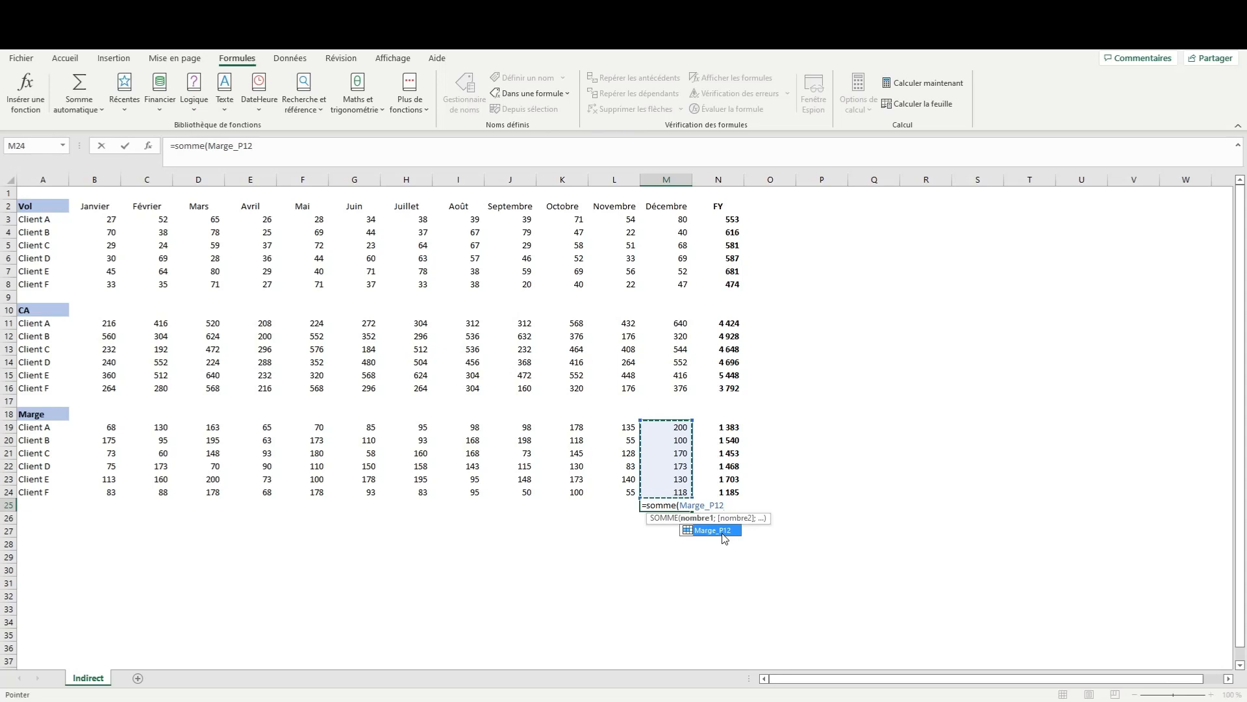
type(")")
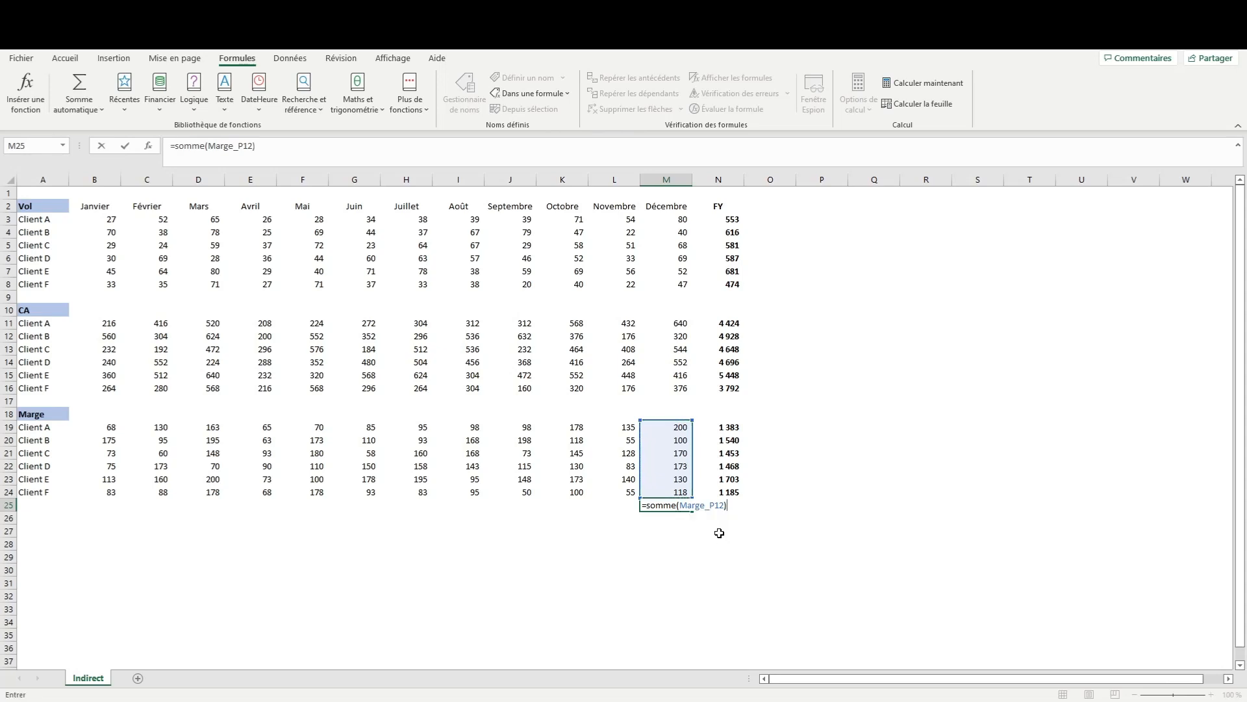
key("Return")
Look up the defined names starting with "mar" from a formula in M26, and cancel the entry.
type("=mar")
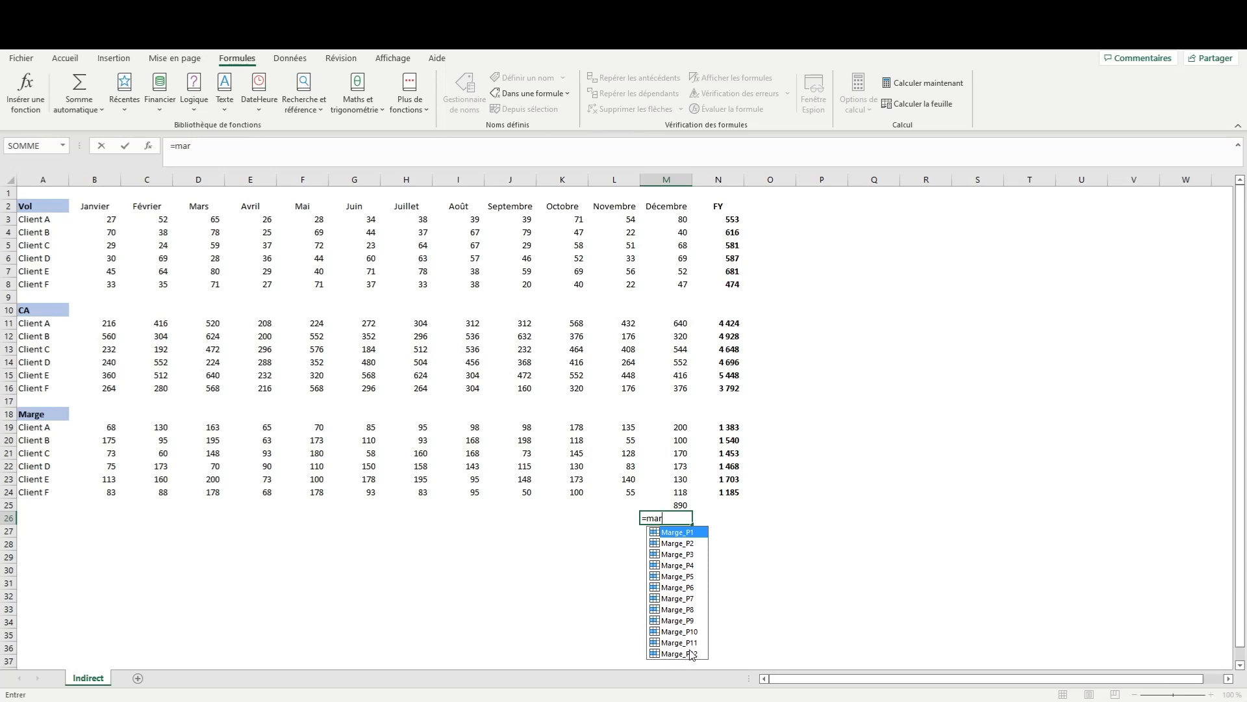
key("Escape")
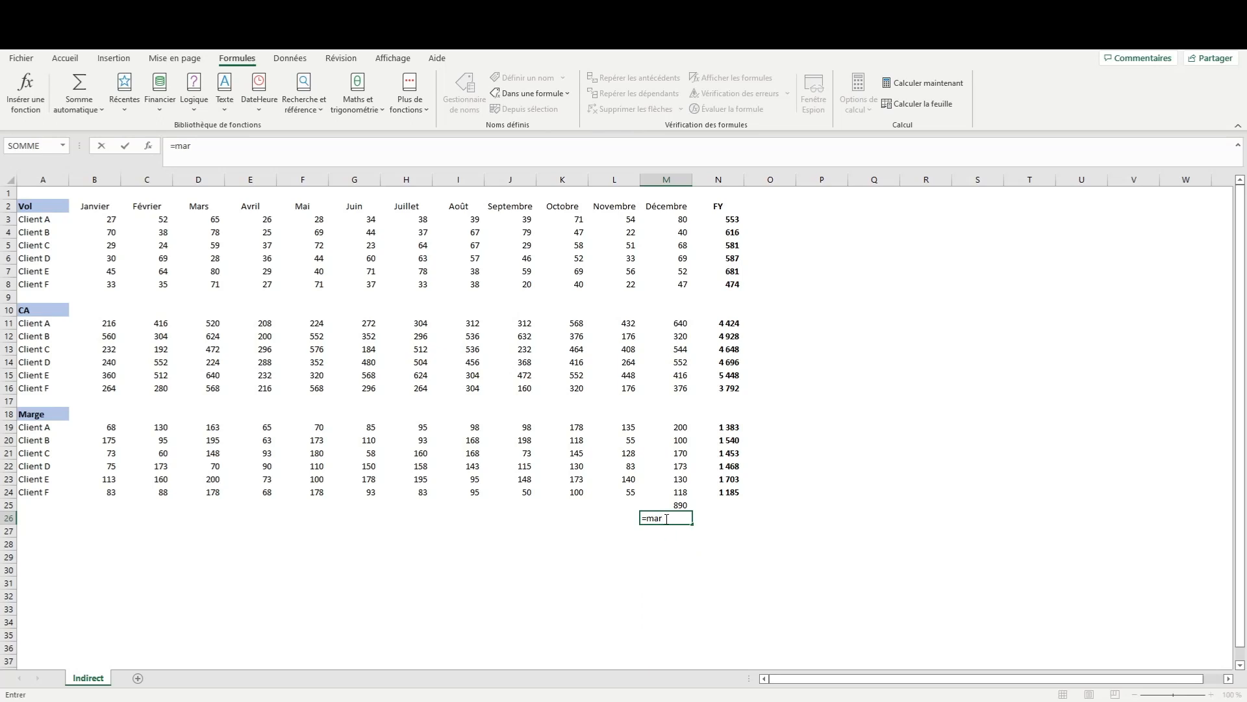
left_click(648, 518)
key("Escape")
Review the formula of the December margin total in M25 and format the cell in bold.
left_click(674, 505)
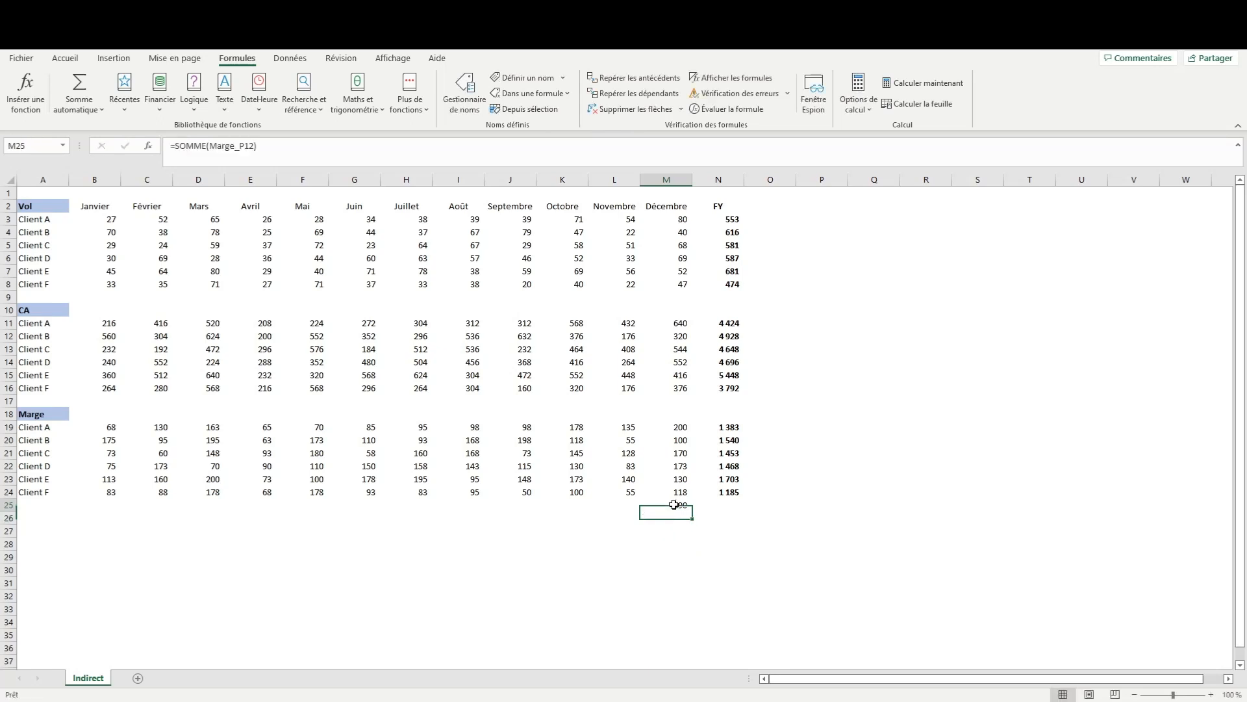
left_click(275, 148)
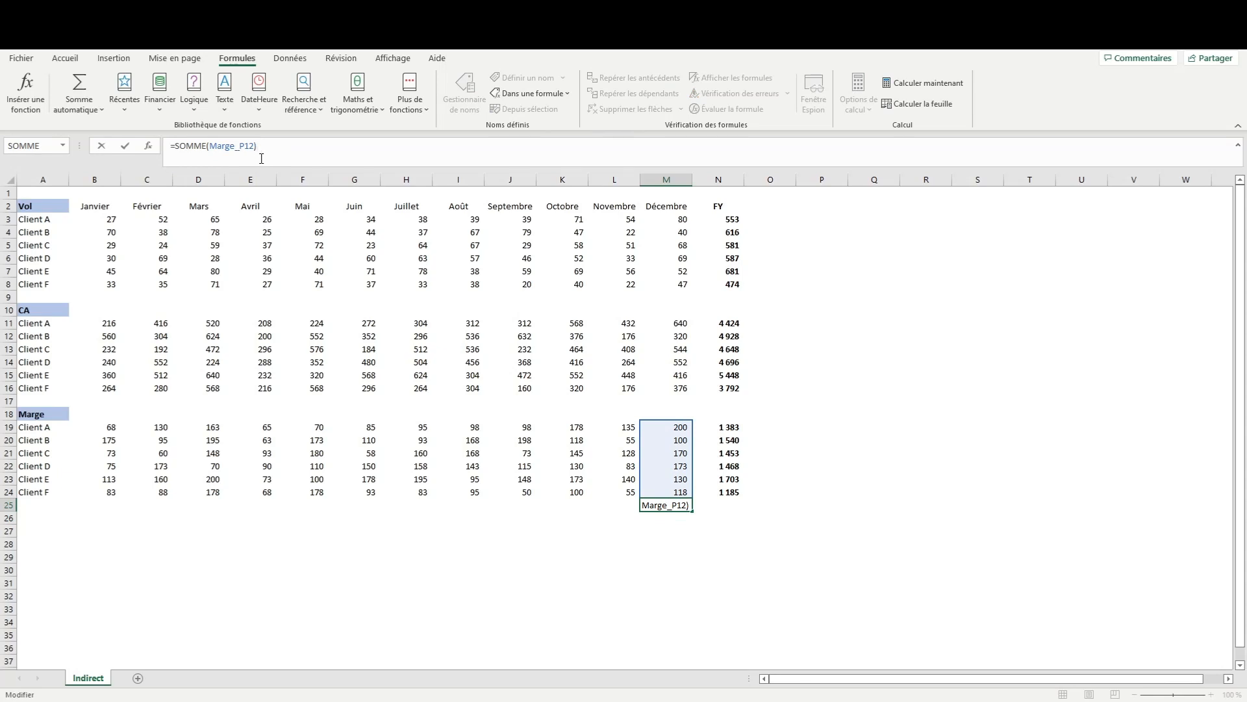
key("ctrl+Return")
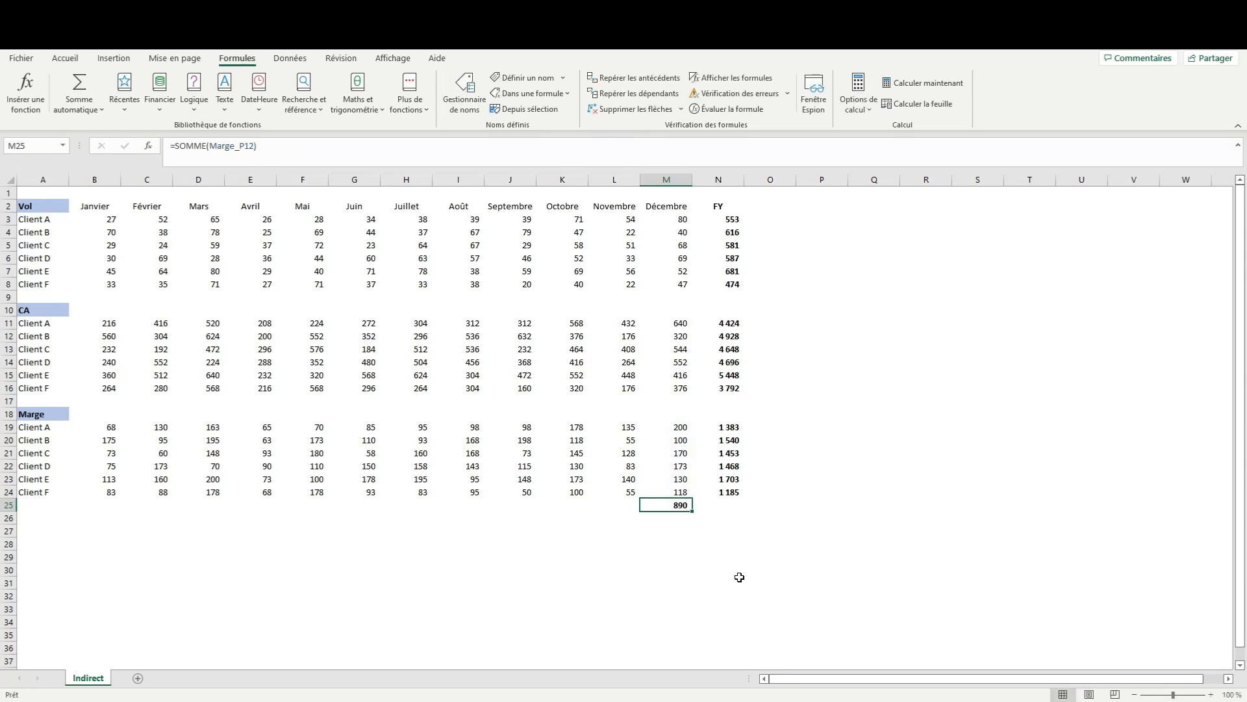